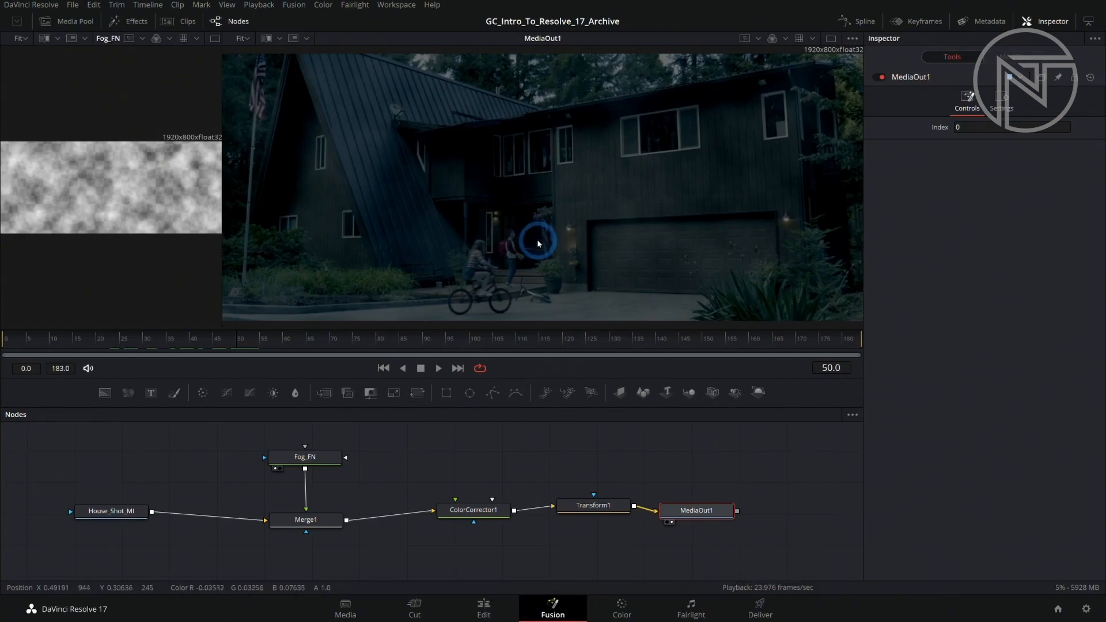
Raise the Blend of Merge1 to 1.0 and delete the Transform1 node.
{"action": "left_click_drag", "start_coordinate": [985, 282], "coordinate": [1073, 282]}
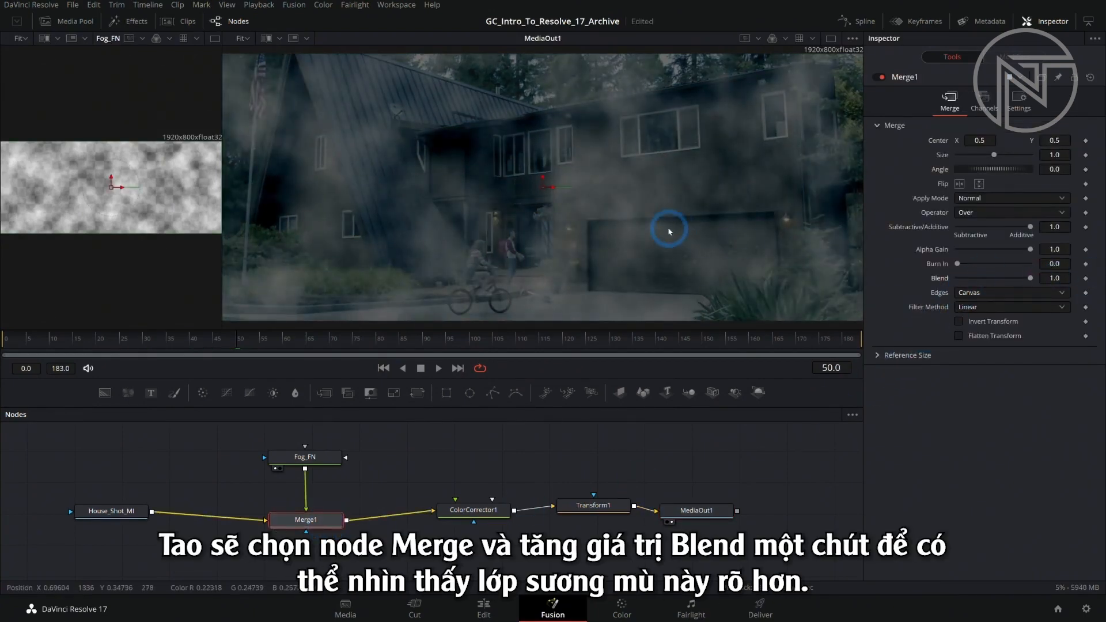
{"action": "scroll", "coordinate": [669, 231], "scroll_direction": "down", "scroll_amount": 2}
{"action": "left_click", "coordinate": [597, 509]}
{"action": "key", "text": "Delete"}
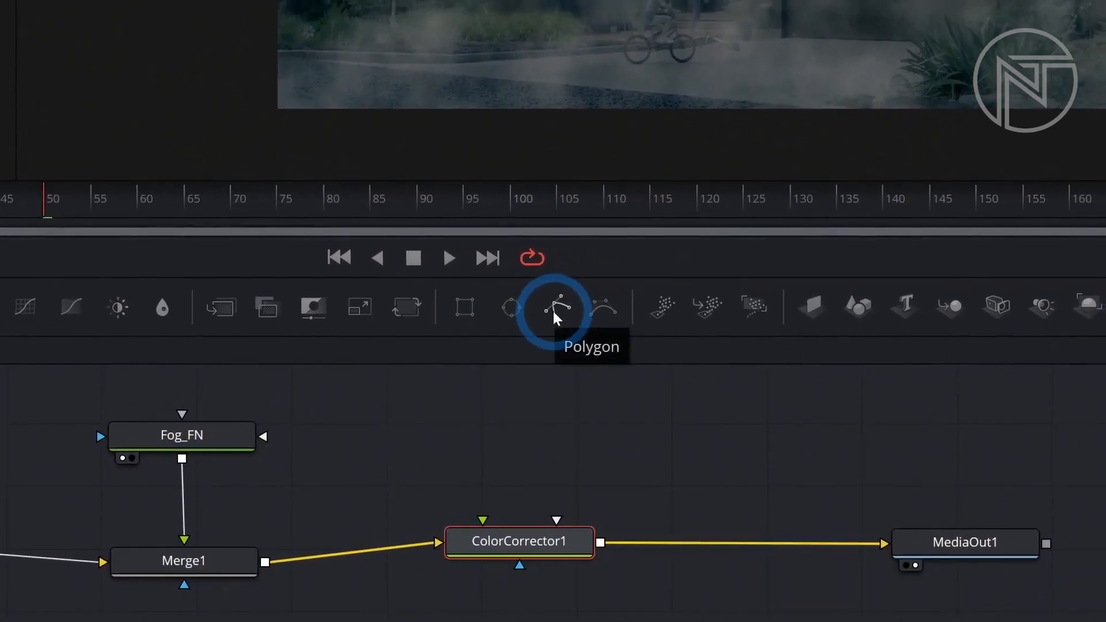
Add a Polygon mask node above Fog_FN and connect its output to the Fog_FN effect mask input.
{"action": "mouse_move", "coordinate": [553, 311]}
{"action": "left_mouse_down"}
{"action": "mouse_move", "coordinate": [553, 342]}
{"action": "mouse_move", "coordinate": [460, 400]}
{"action": "mouse_move", "coordinate": [401, 403]}
{"action": "mouse_move", "coordinate": [553, 311]}
{"action": "left_mouse_up"}
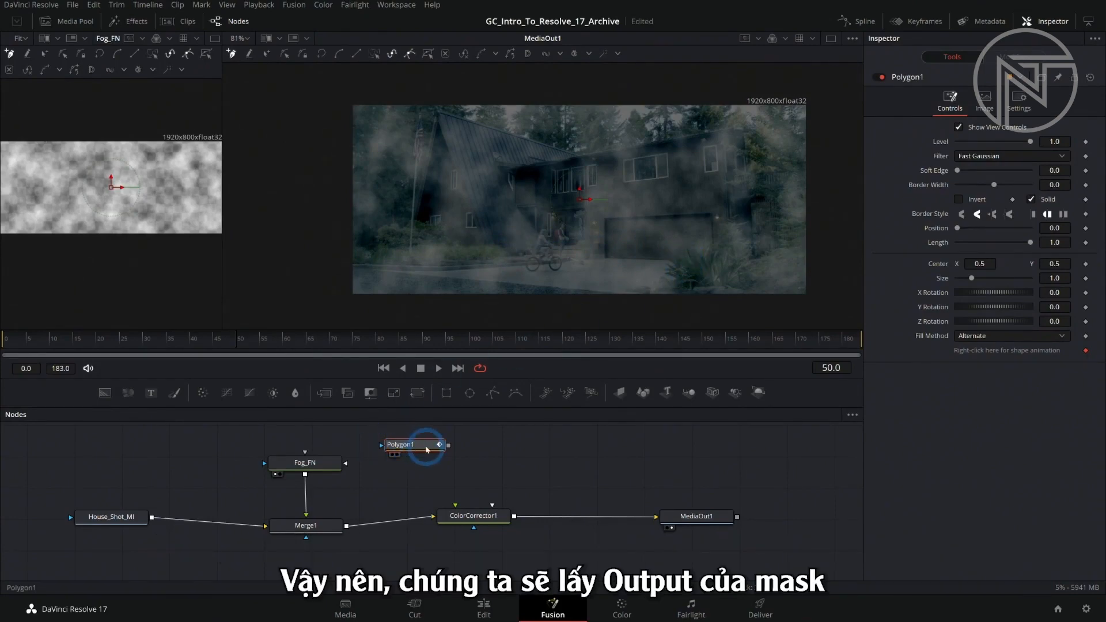
{"action": "left_click_drag", "start_coordinate": [431, 450], "coordinate": [263, 463]}
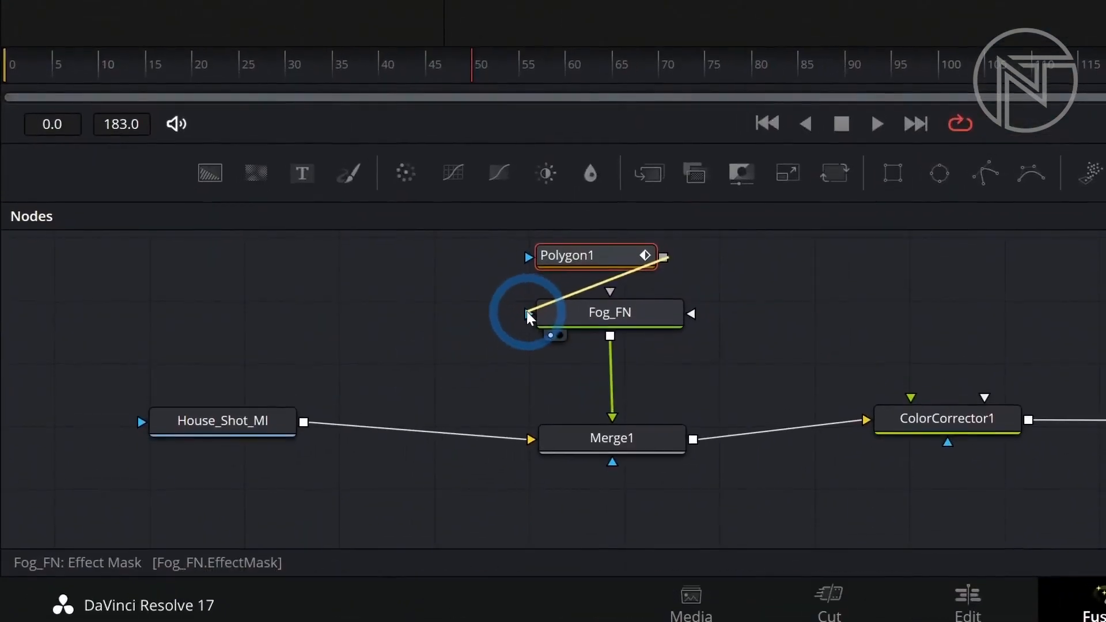
{"action": "left_click_drag", "start_coordinate": [526, 311], "coordinate": [527, 311]}
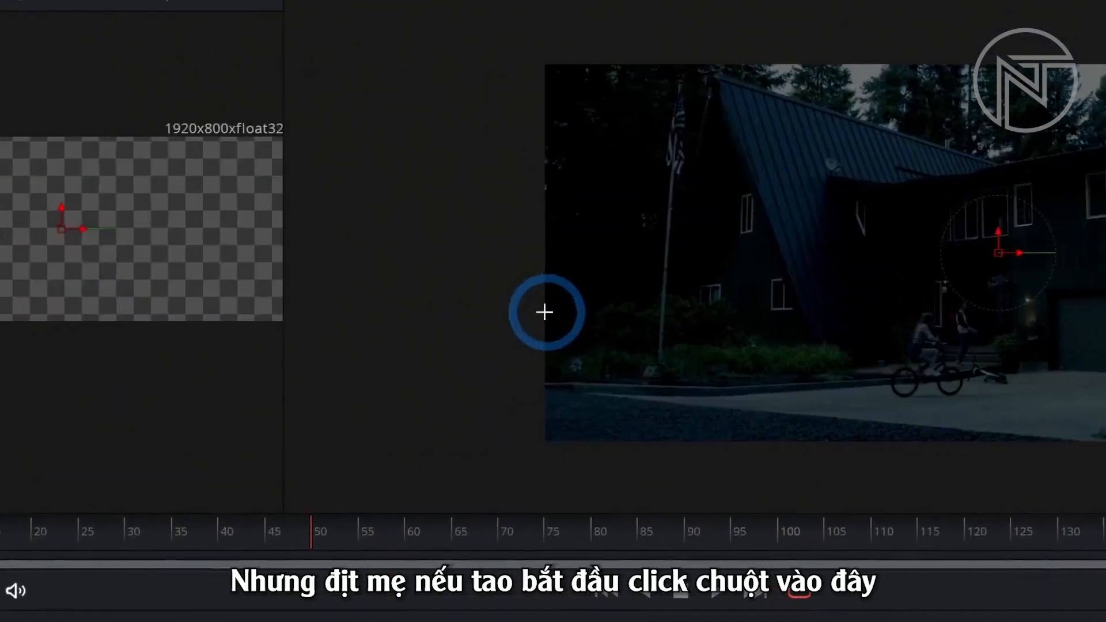
Draw a closed Polygon1 mask around the lower part of the shot, covering the shrubs, driveway and bottom edge of the frame.
{"action": "left_click", "coordinate": [350, 227]}
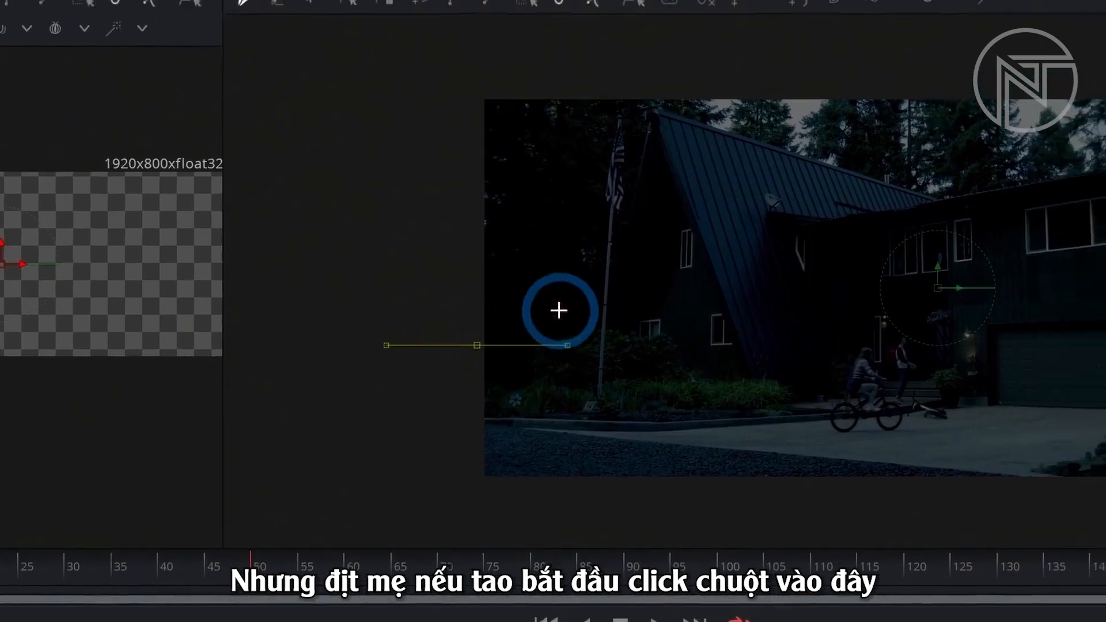
{"action": "left_click", "coordinate": [396, 208]}
{"action": "left_click", "coordinate": [698, 382]}
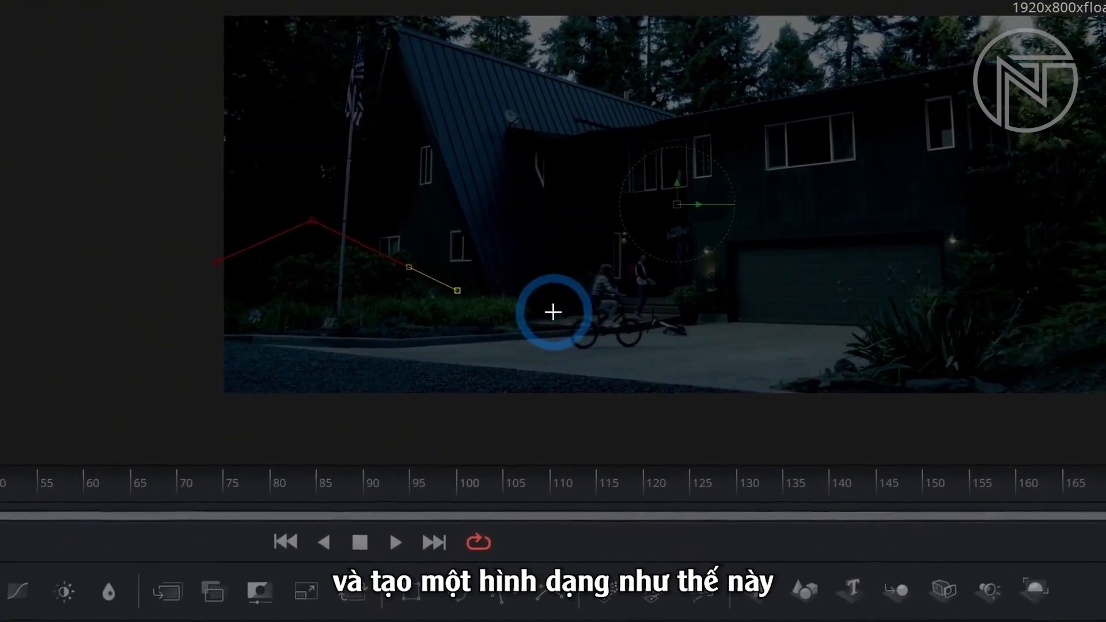
{"action": "left_click", "coordinate": [794, 402]}
{"action": "left_click", "coordinate": [592, 308]}
{"action": "left_click", "coordinate": [1080, 246]}
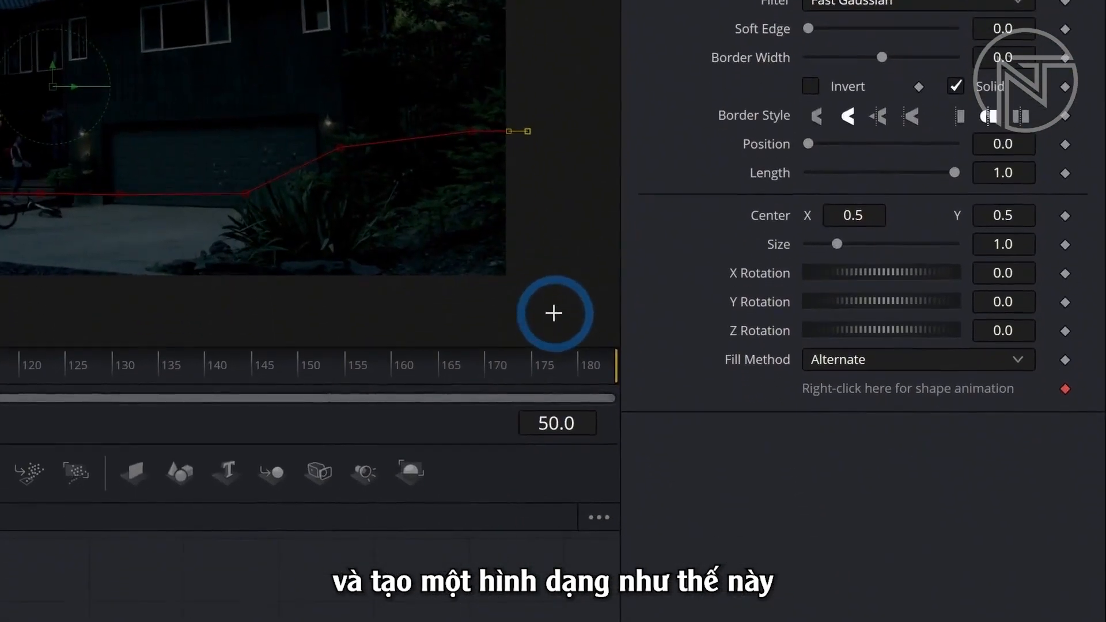
{"action": "left_click", "coordinate": [553, 314]}
{"action": "left_click", "coordinate": [552, 312]}
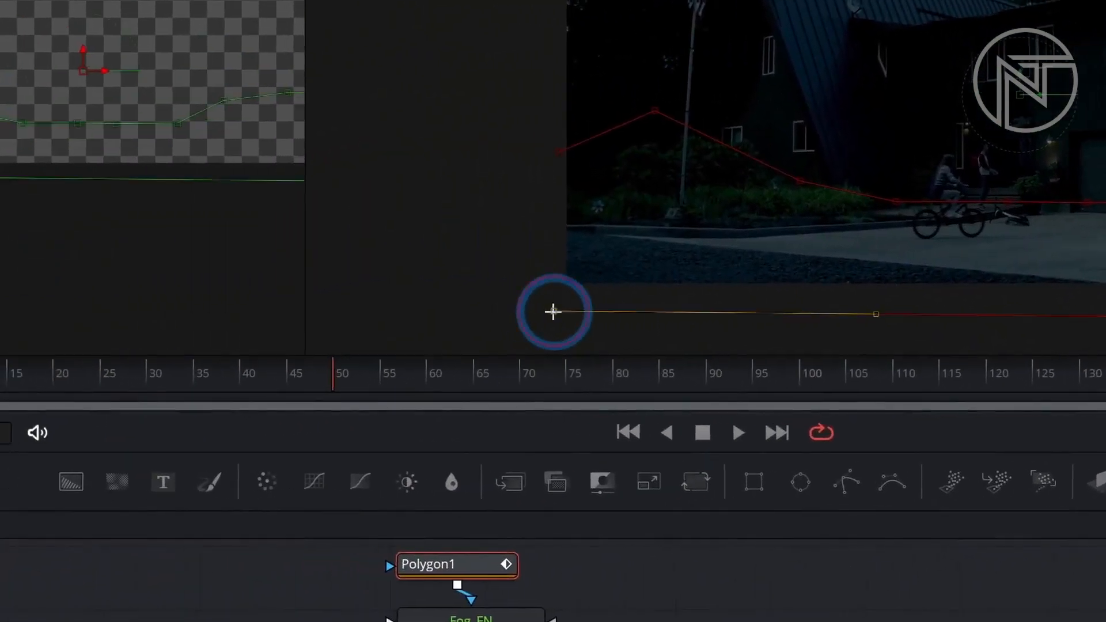
{"action": "left_click", "coordinate": [549, 274]}
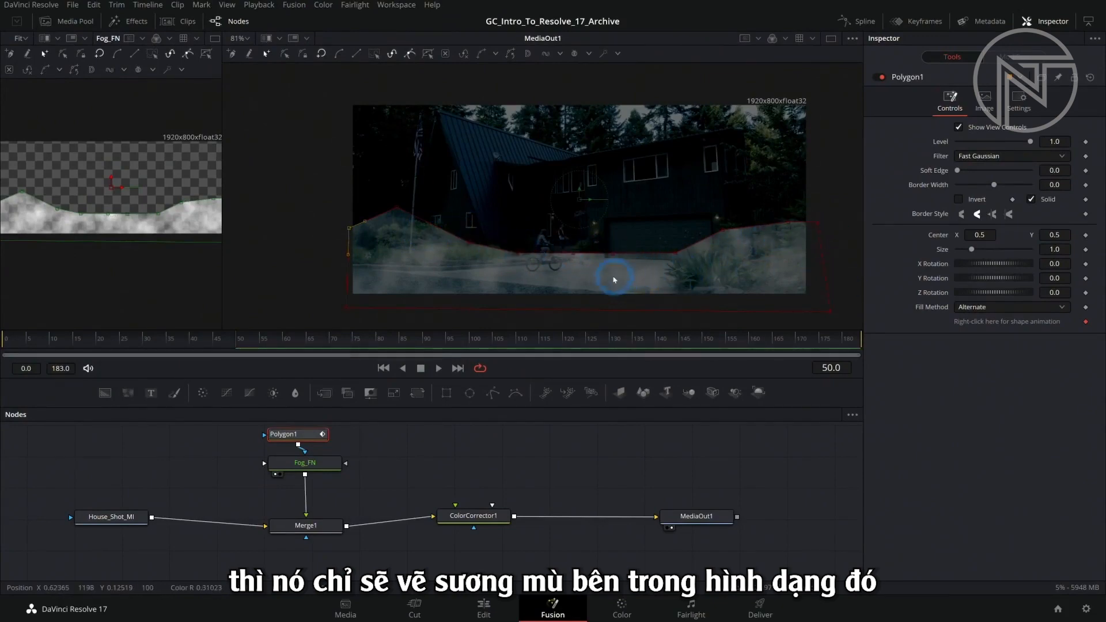
{"action": "left_click", "coordinate": [713, 516]}
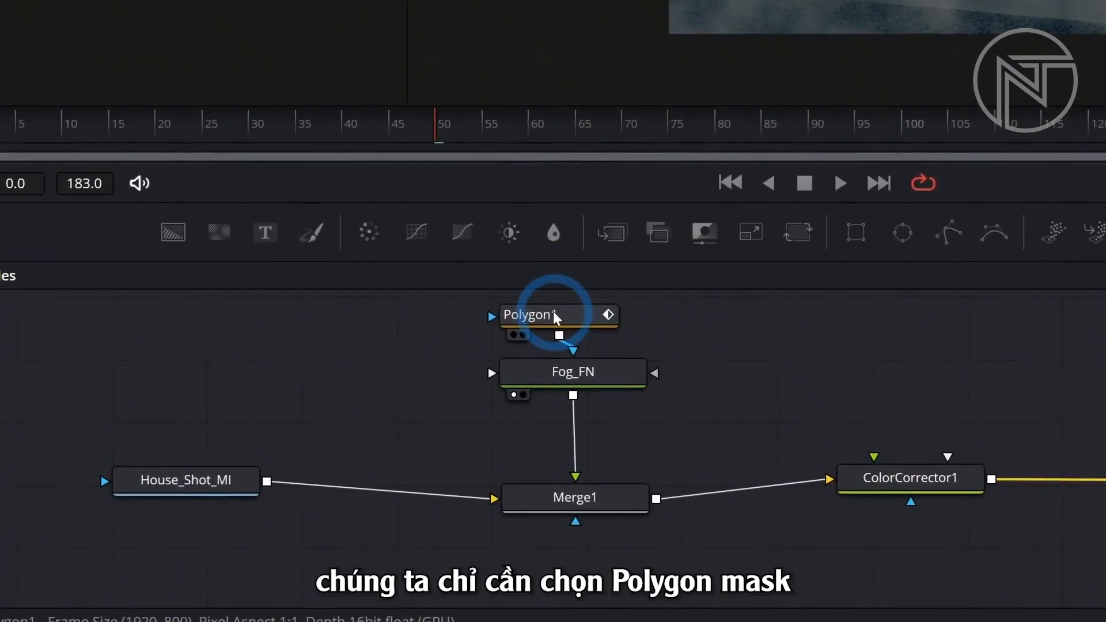
Increase the Soft Edge of the Polygon1 mask and slightly reduce the noise Scale of Fog_FN.
{"action": "left_click", "coordinate": [298, 434]}
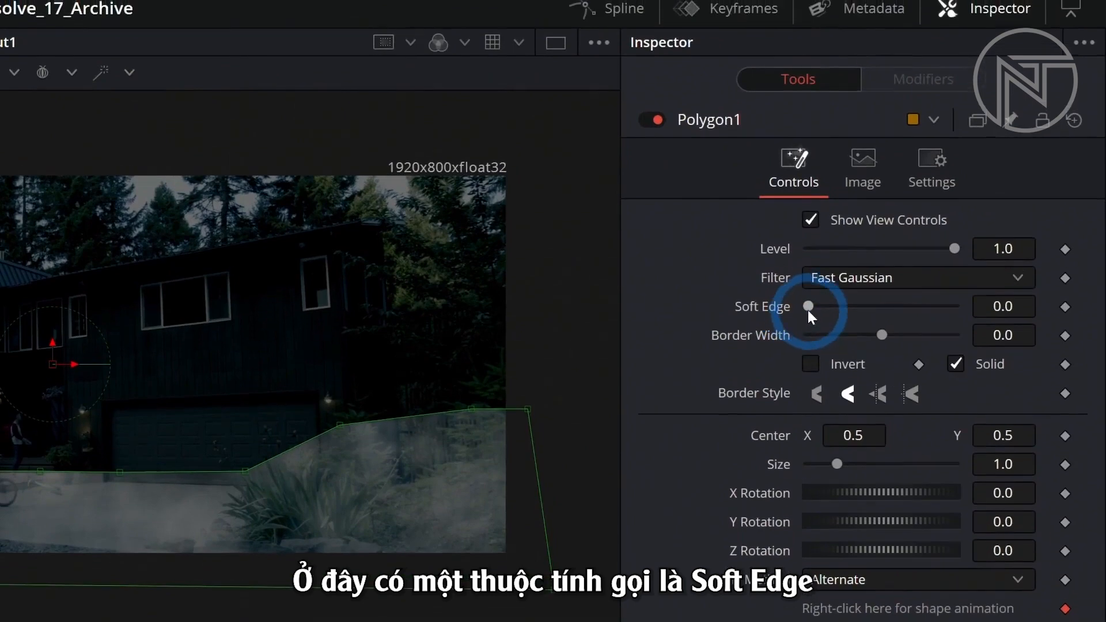
{"action": "left_click_drag", "start_coordinate": [807, 311], "coordinate": [879, 311]}
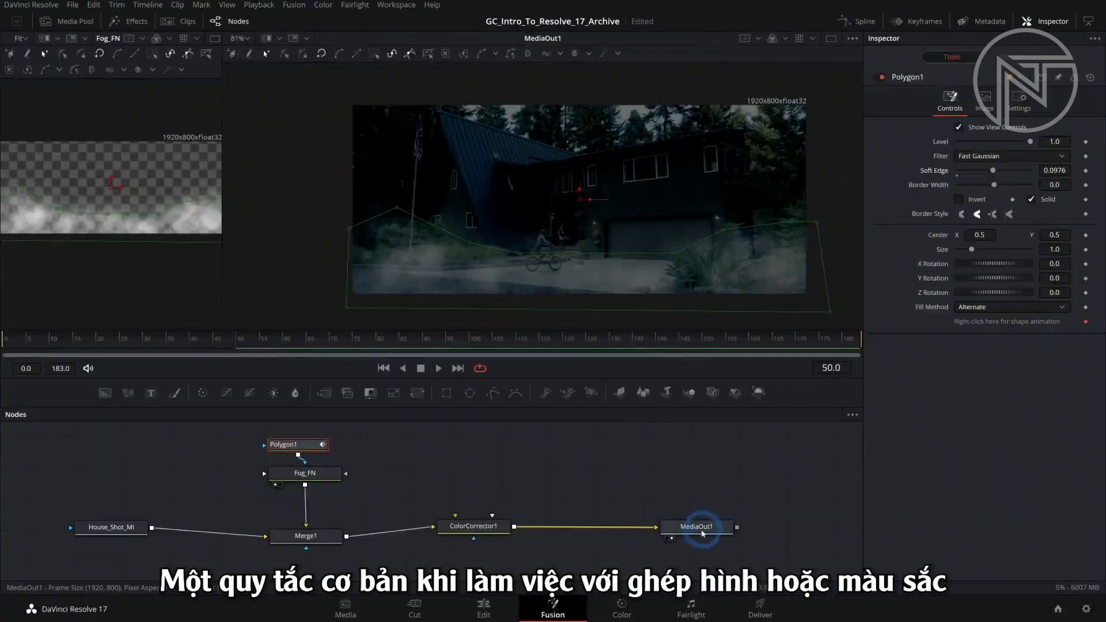
{"action": "left_click", "coordinate": [713, 524]}
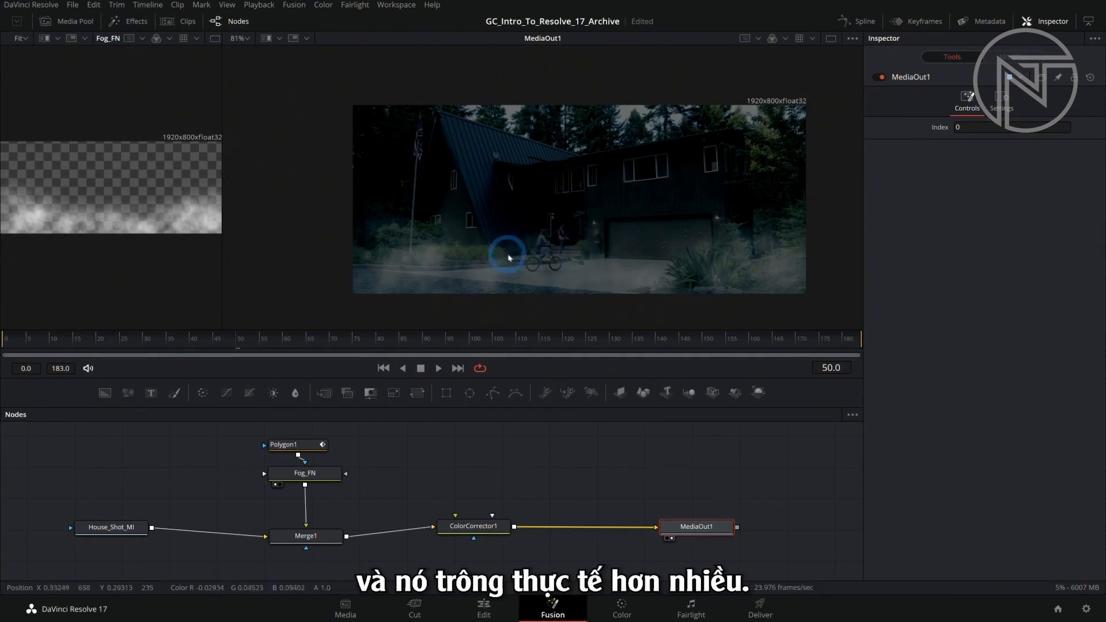
{"action": "left_click", "coordinate": [323, 479]}
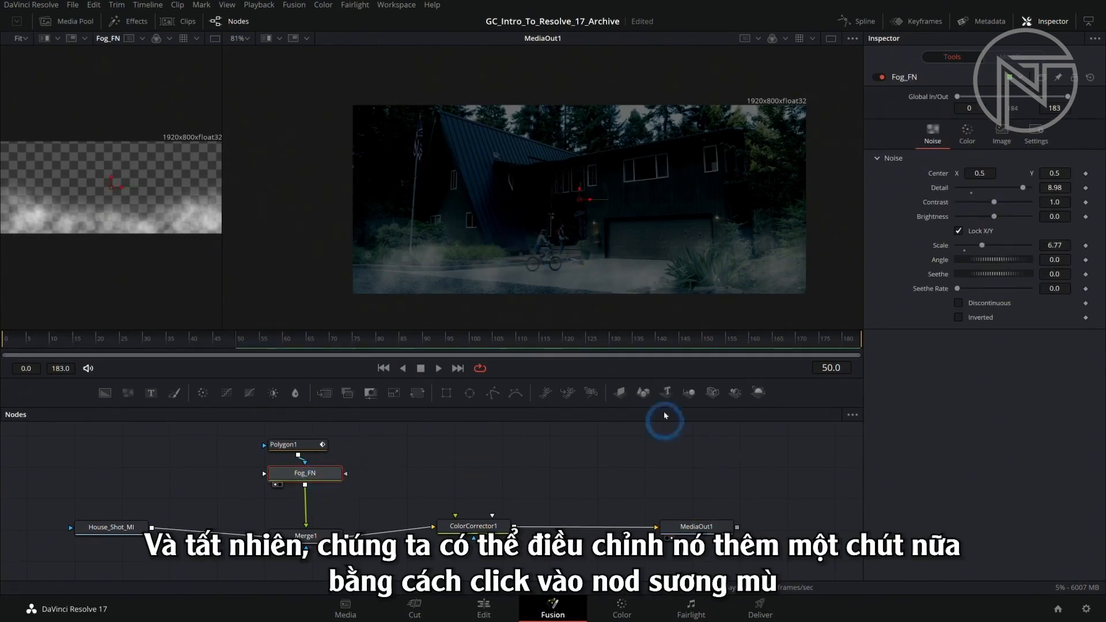
{"action": "left_click_drag", "start_coordinate": [982, 246], "coordinate": [971, 246]}
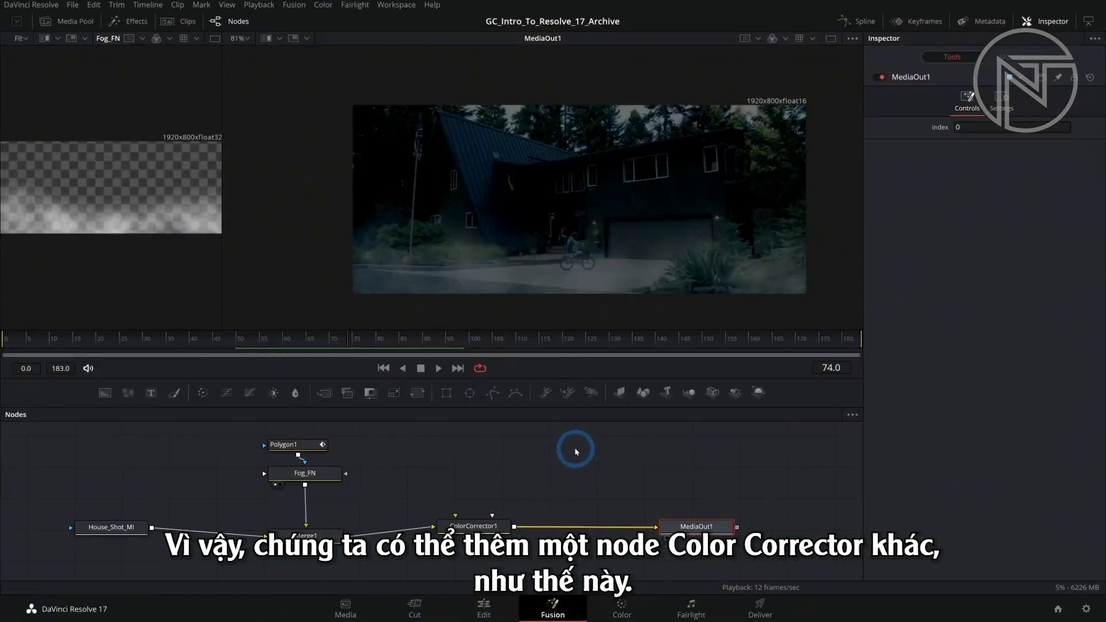
Insert a second Color Corrector between ColorCorrector1 and MediaOut1 and attach a new Polygon mask to it.
{"action": "left_click_drag", "start_coordinate": [212, 403], "coordinate": [600, 534]}
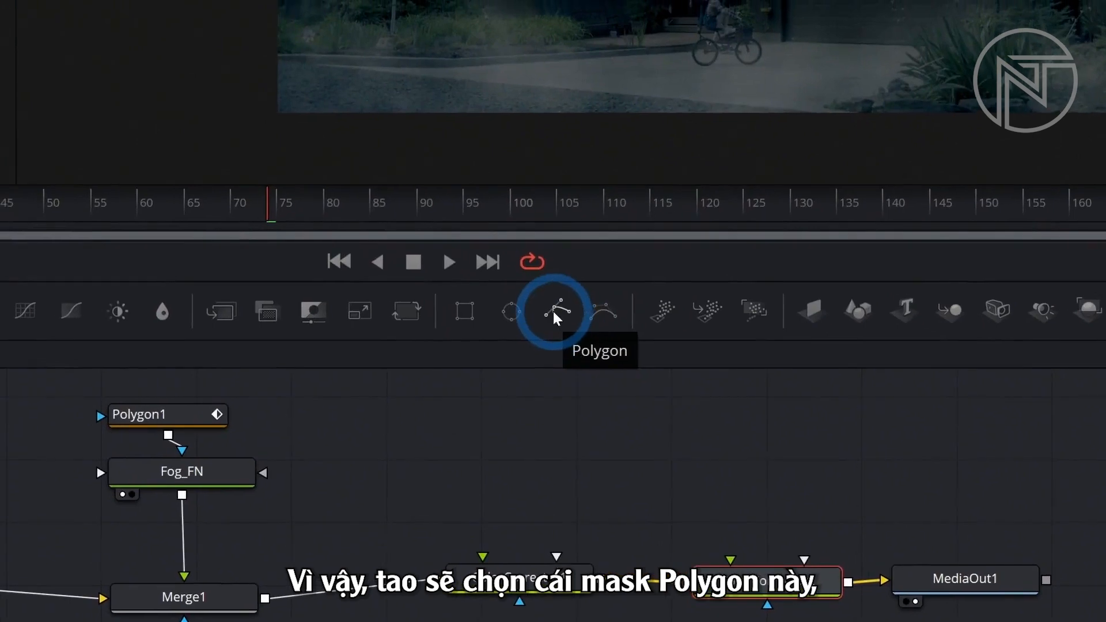
{"action": "left_click_drag", "start_coordinate": [553, 311], "coordinate": [766, 495]}
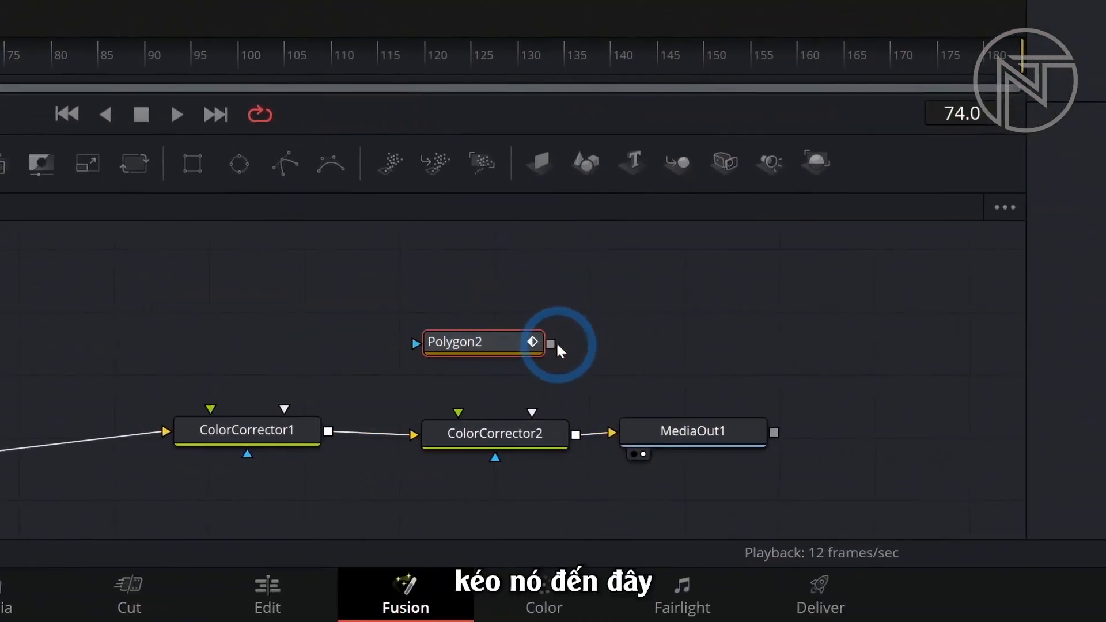
{"action": "left_click_drag", "start_coordinate": [552, 344], "coordinate": [553, 458]}
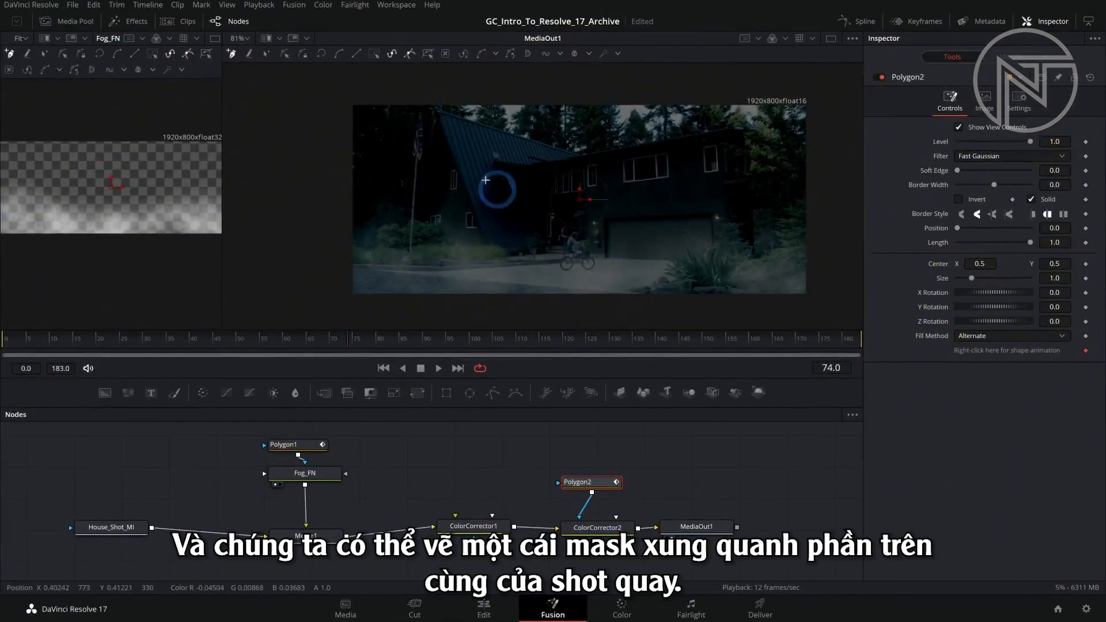
Draw the Polygon2 mask around the upper part of the shot, running across the roofline, upper windows and trees.
{"action": "left_click", "coordinate": [361, 132]}
{"action": "left_click", "coordinate": [467, 134]}
{"action": "left_click", "coordinate": [526, 167]}
{"action": "left_click", "coordinate": [622, 164]}
{"action": "left_click", "coordinate": [717, 154]}
{"action": "left_click", "coordinate": [778, 178]}
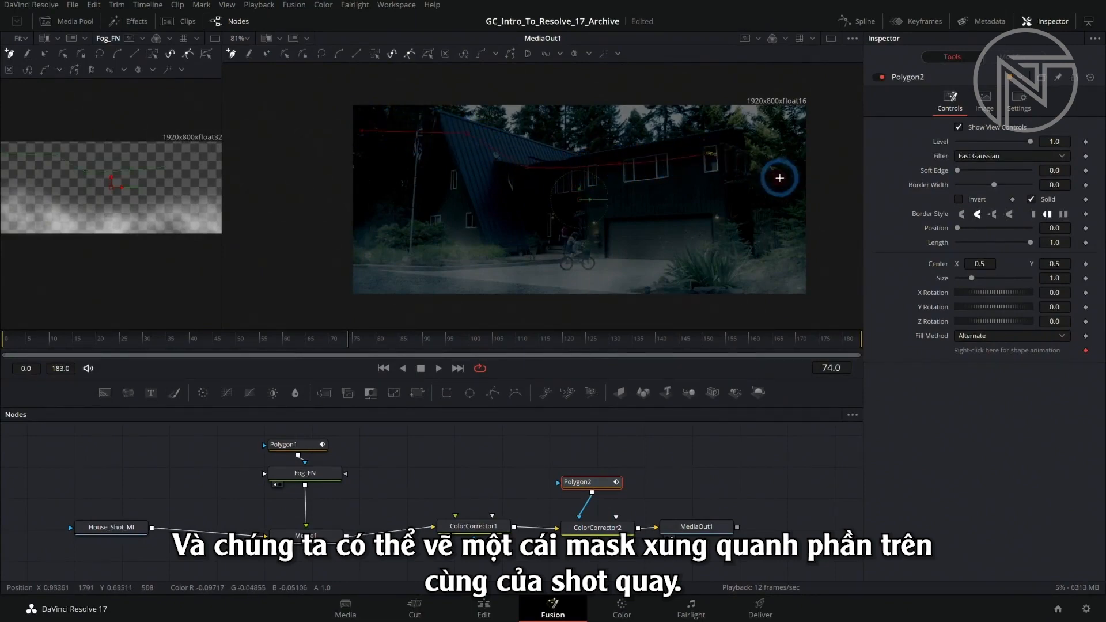
Tint ColorCorrector2 magenta as a mask check and increase the Soft Edge of Polygon2.
{"action": "left_click", "coordinate": [602, 527]}
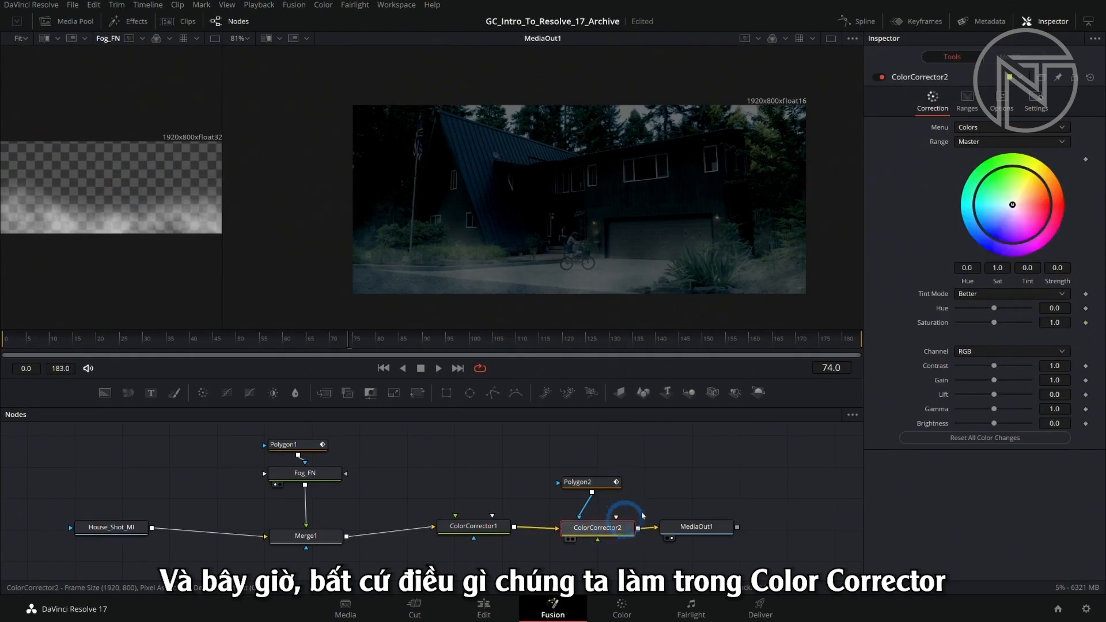
{"action": "left_click_drag", "start_coordinate": [1034, 225], "coordinate": [1048, 247]}
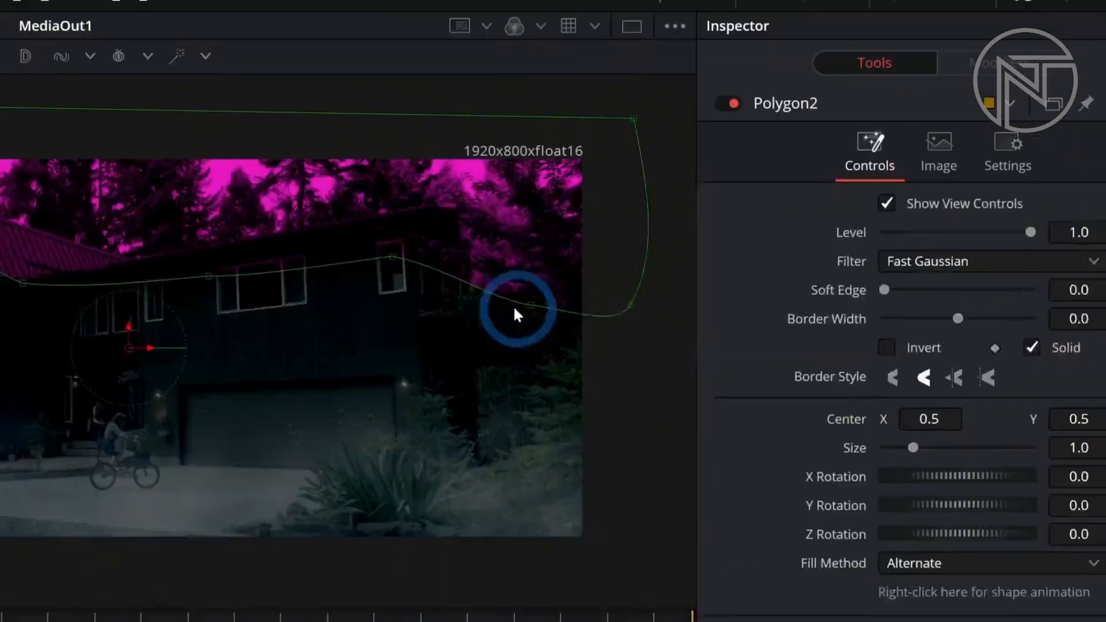
{"action": "left_click_drag", "start_coordinate": [886, 289], "coordinate": [890, 289]}
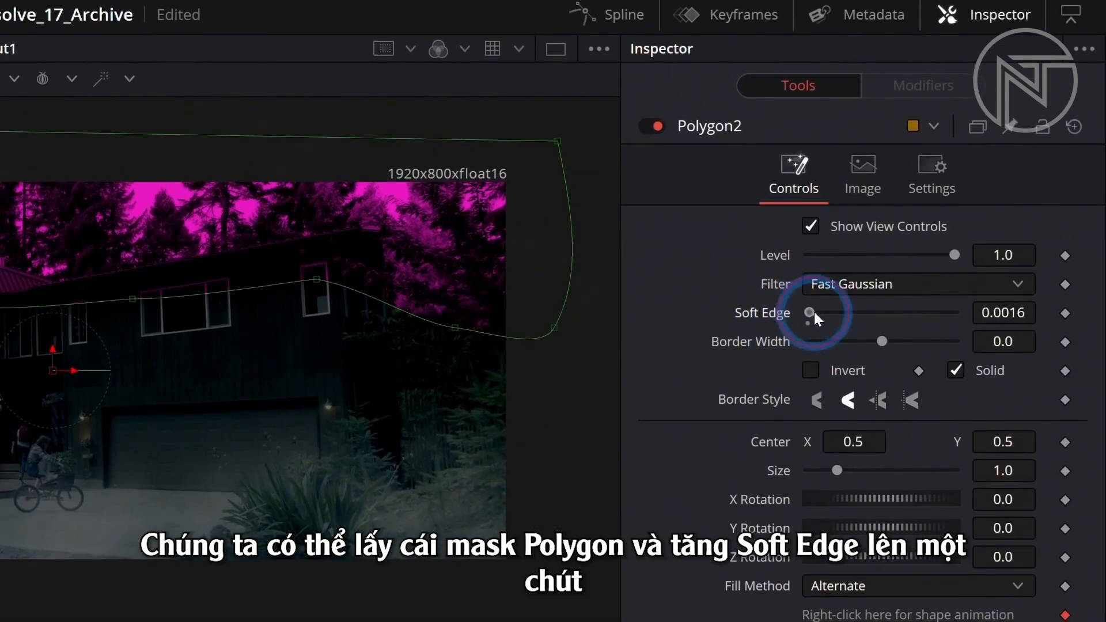
{"action": "left_click_drag", "start_coordinate": [814, 312], "coordinate": [903, 311]}
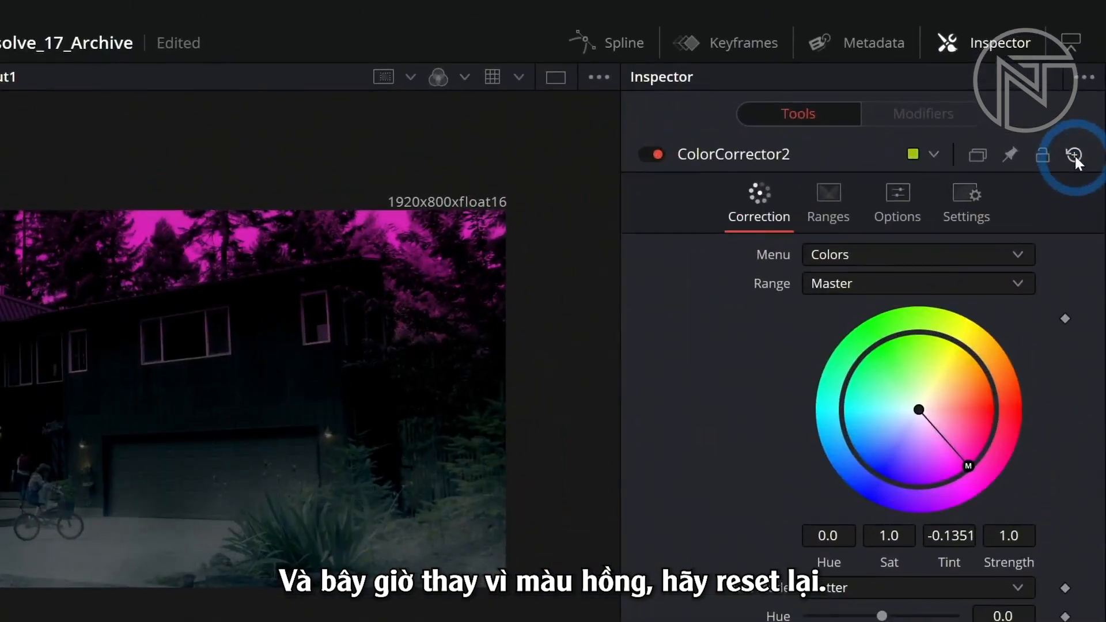
Reset the magenta tint of ColorCorrector2, tint it blue at 0.4298 strength and lower its Gain to 0.3.
{"action": "left_click", "coordinate": [1075, 155]}
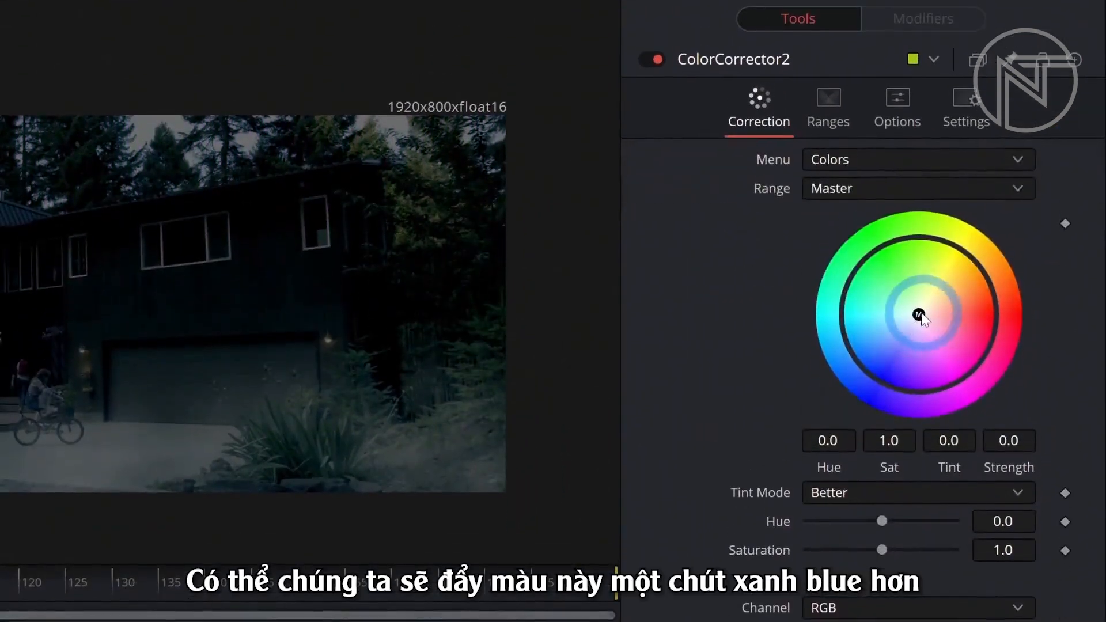
{"action": "left_click_drag", "start_coordinate": [918, 410], "coordinate": [900, 418]}
{"action": "left_click_drag", "start_coordinate": [900, 314], "coordinate": [893, 311]}
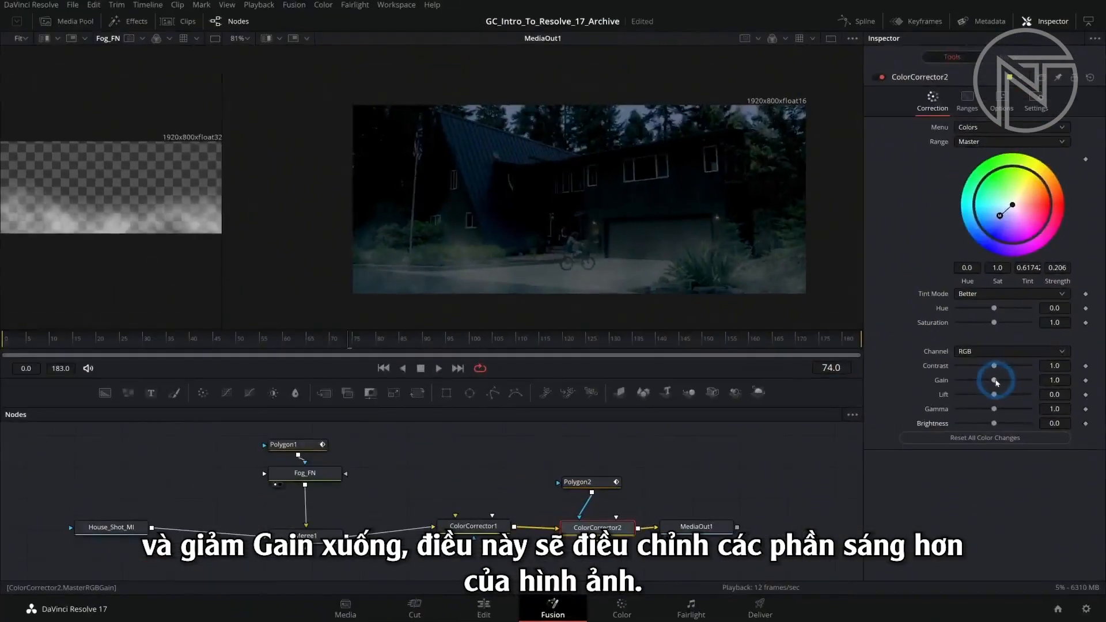
{"action": "left_click_drag", "start_coordinate": [881, 279], "coordinate": [845, 283]}
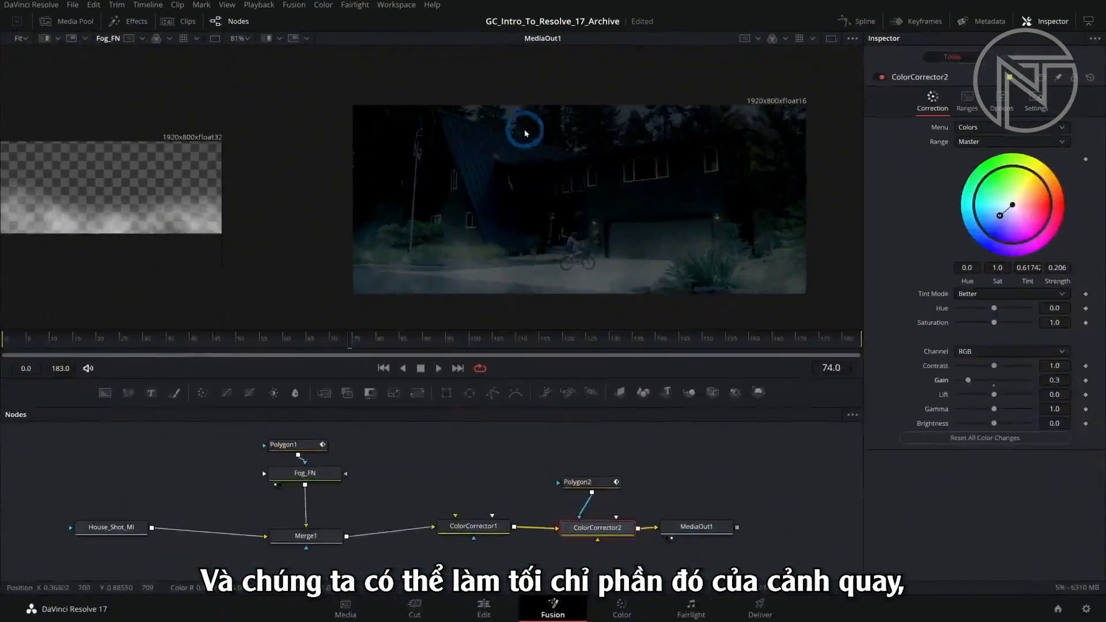
{"action": "left_click_drag", "start_coordinate": [1000, 216], "coordinate": [991, 217]}
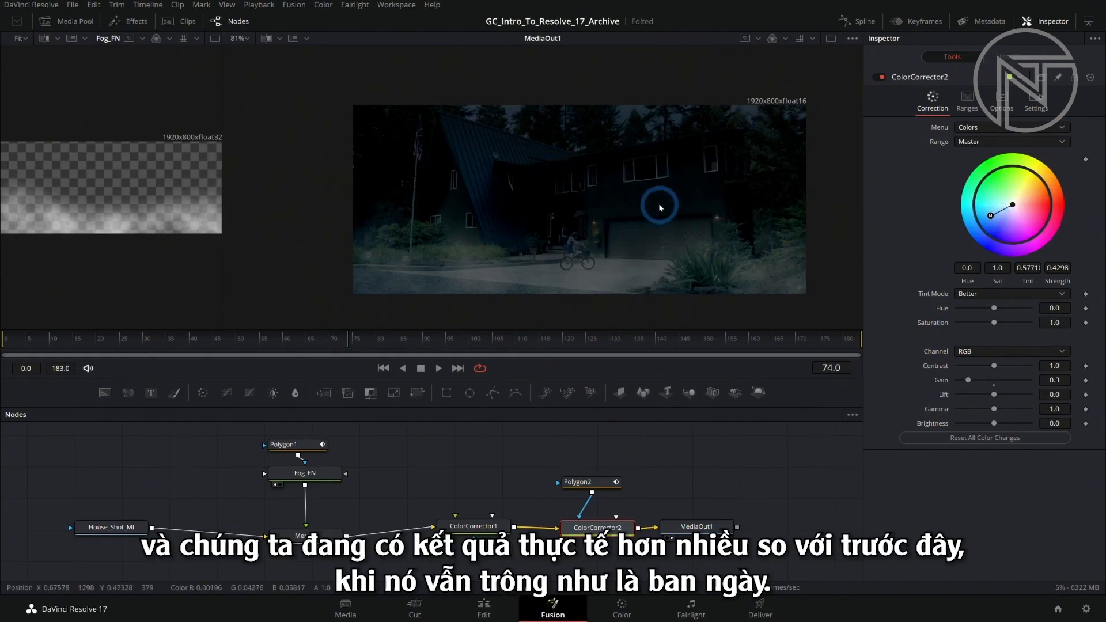
Compare the shot without and with the ColorCorrector2 adjustment by disabling and re-enabling the node.
{"action": "left_click", "coordinate": [882, 77]}
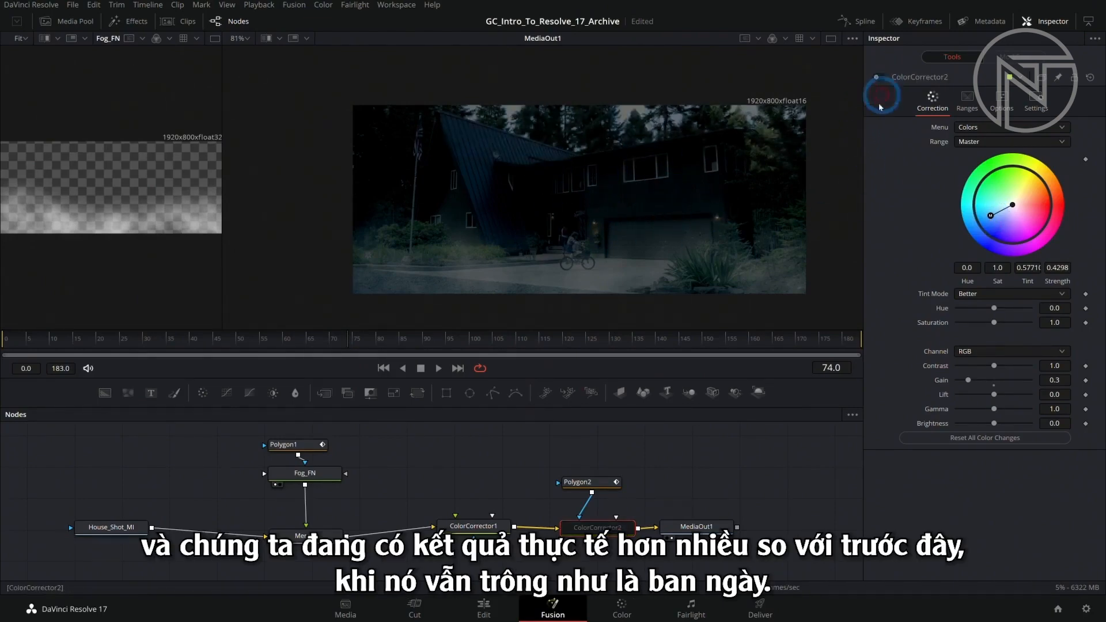
{"action": "left_click", "coordinate": [877, 79]}
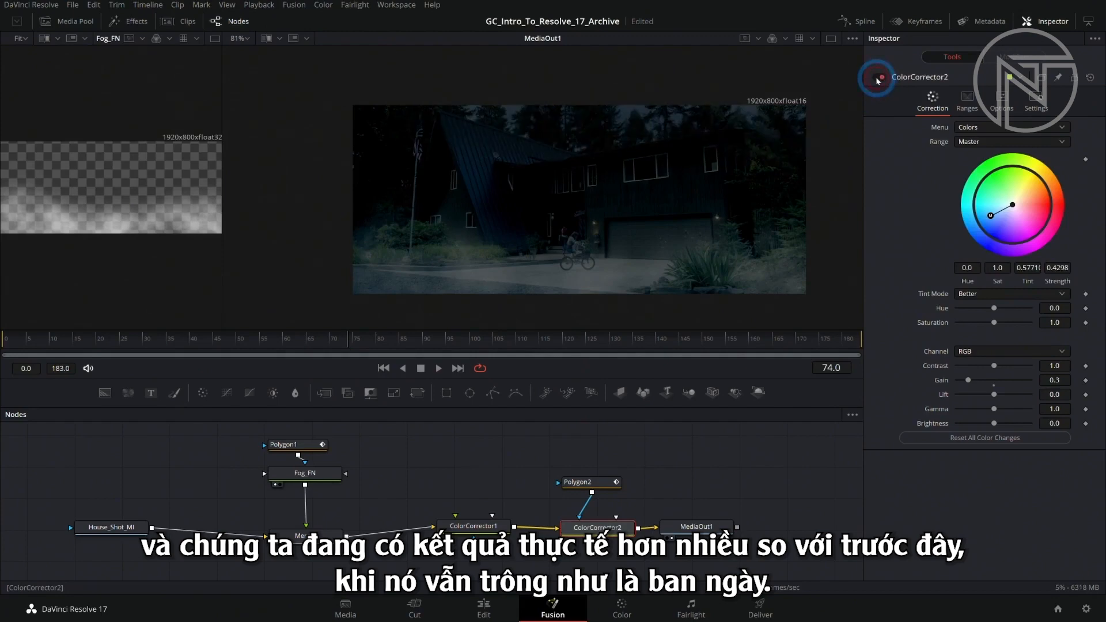